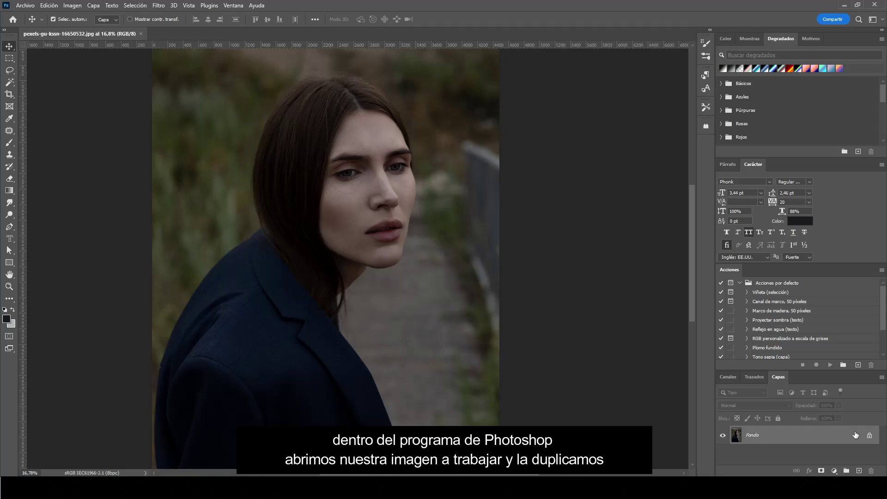
Step: Duplicate the Fondo background layer and rename the copy MODELO
left_click_drag(855, 434, 857, 468)
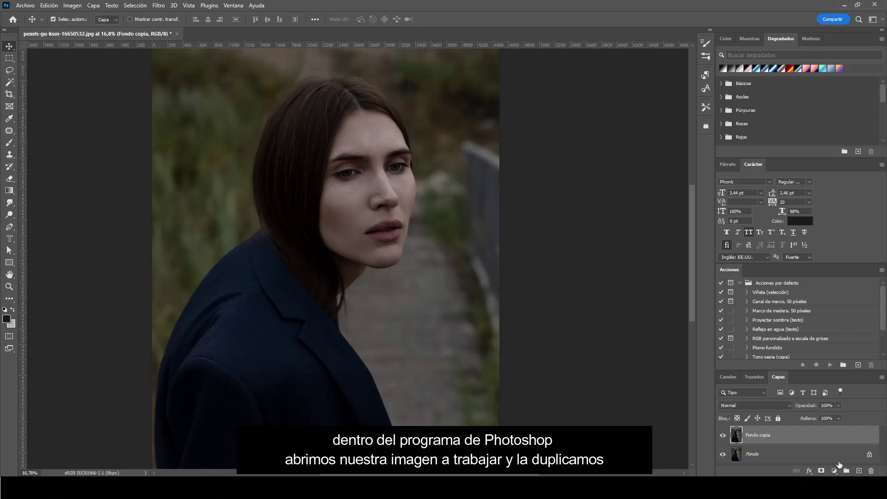
double_click(759, 434)
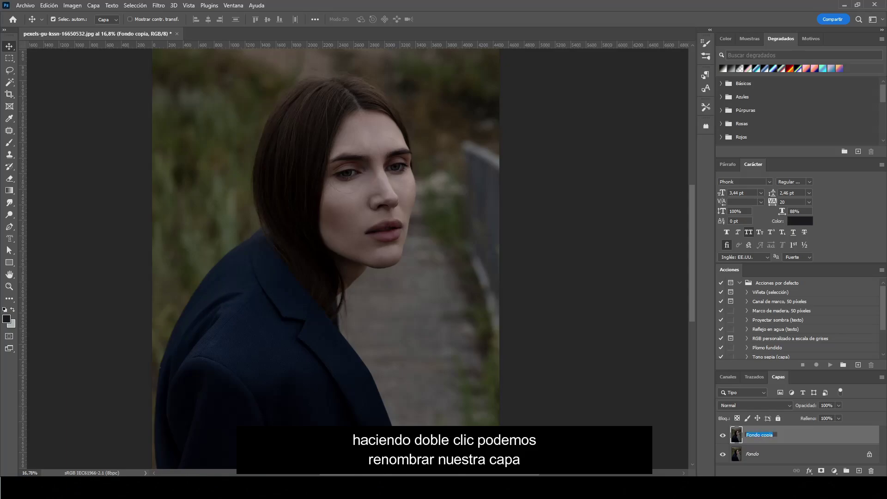
type("MODELO")
key("Return")
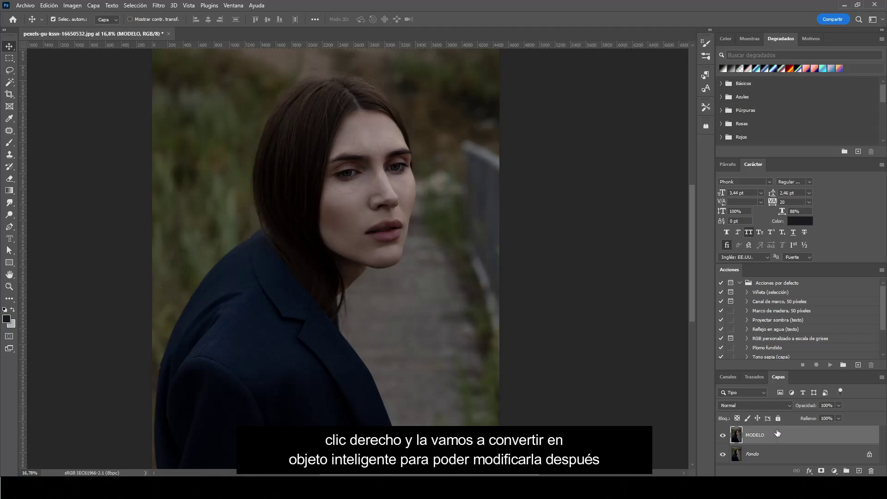
Step: Convert the MODELO layer into a smart object and give it the Gris label colour
right_click(774, 434)
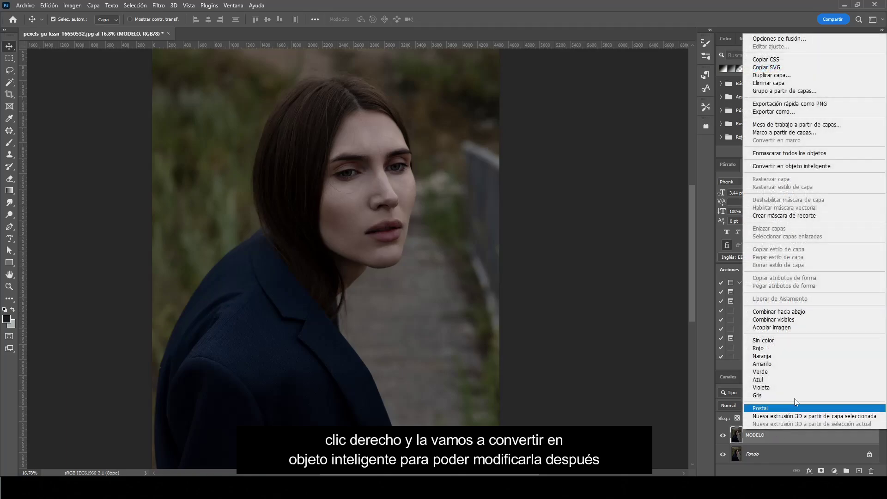
left_click(853, 168)
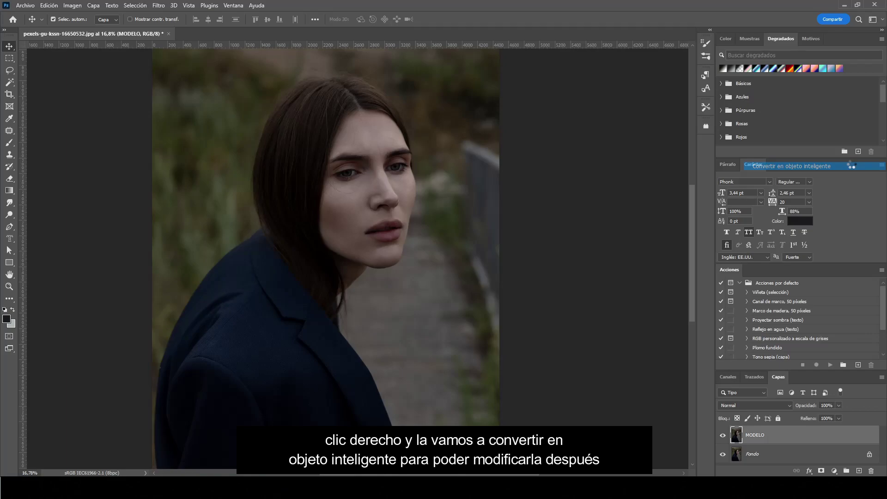
right_click(772, 433)
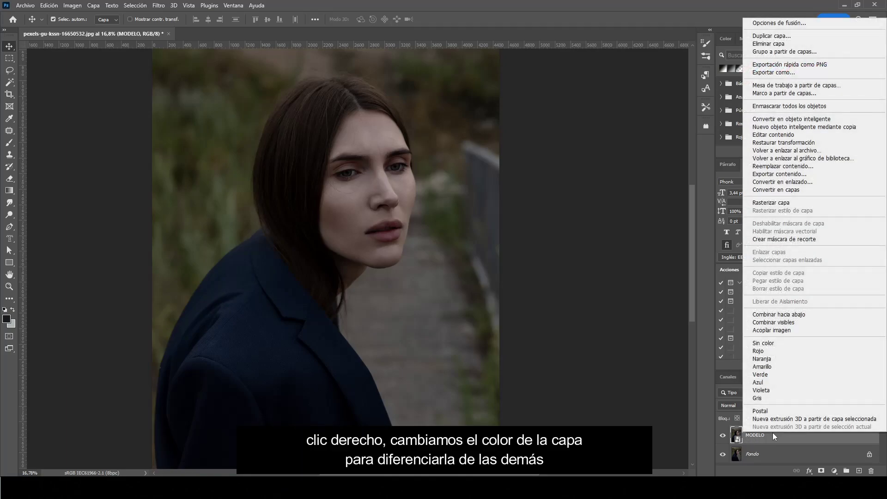
left_click(772, 399)
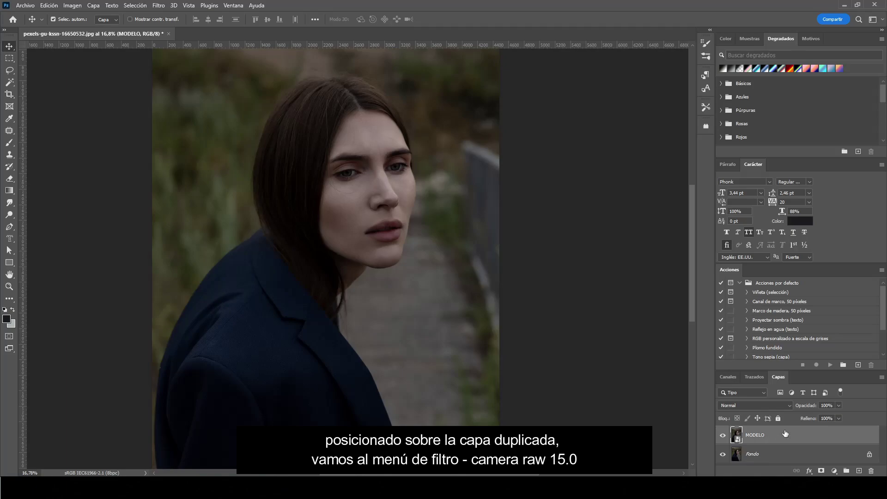
Step: Launch Filtro de Camera Raw from the Filtro menu on the MODELO layer
left_click(159, 6)
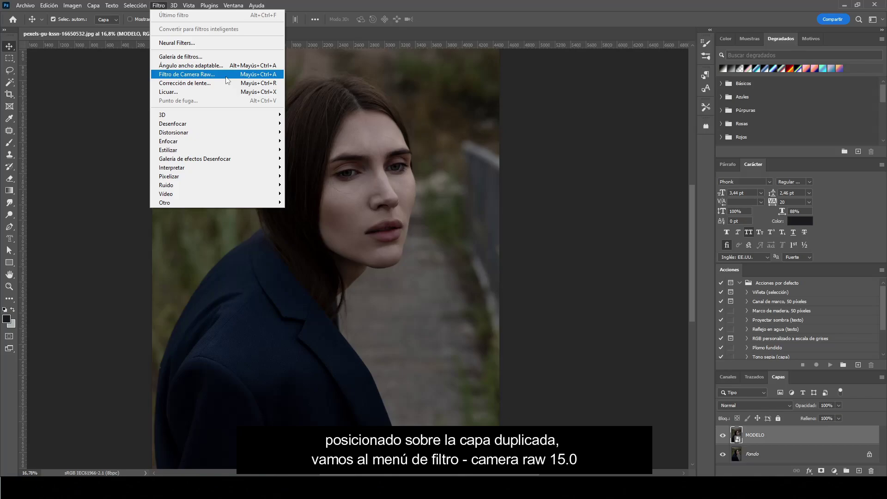
left_click(226, 76)
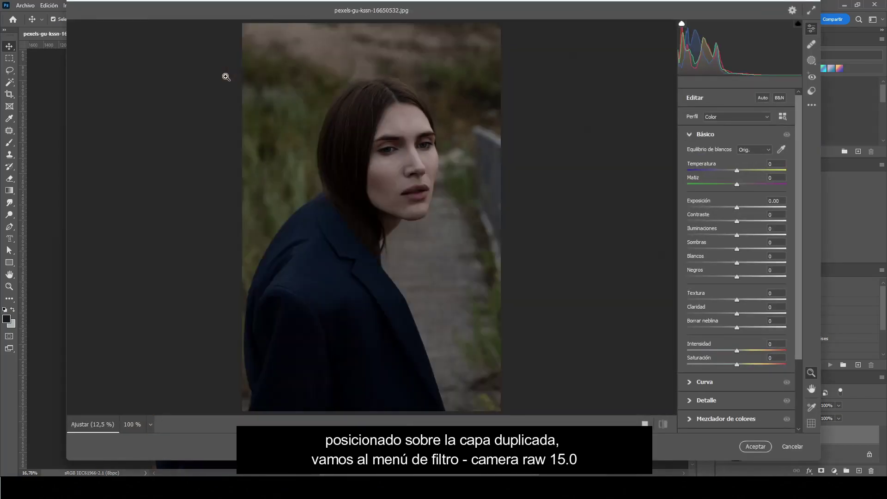
scroll(395, 137, "up", 2)
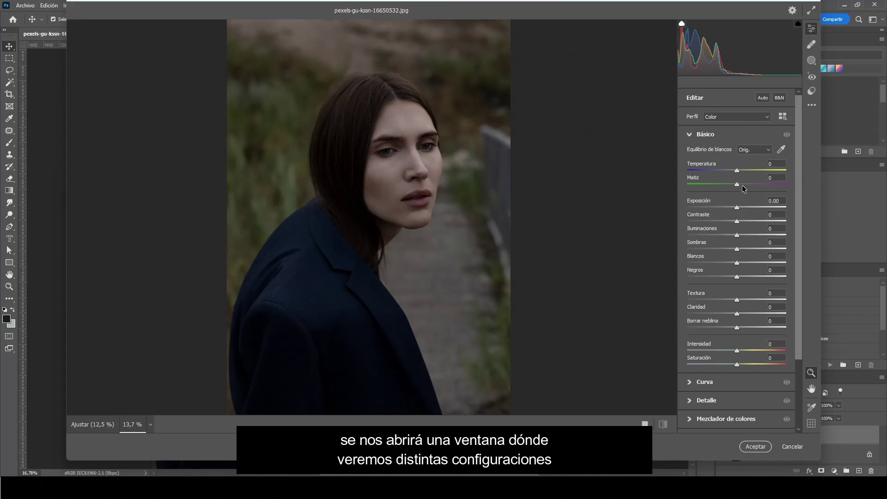
Step: In the Básico panel, raise exposure to +0.90, contrast to +17 and whites to +28
left_click(702, 202)
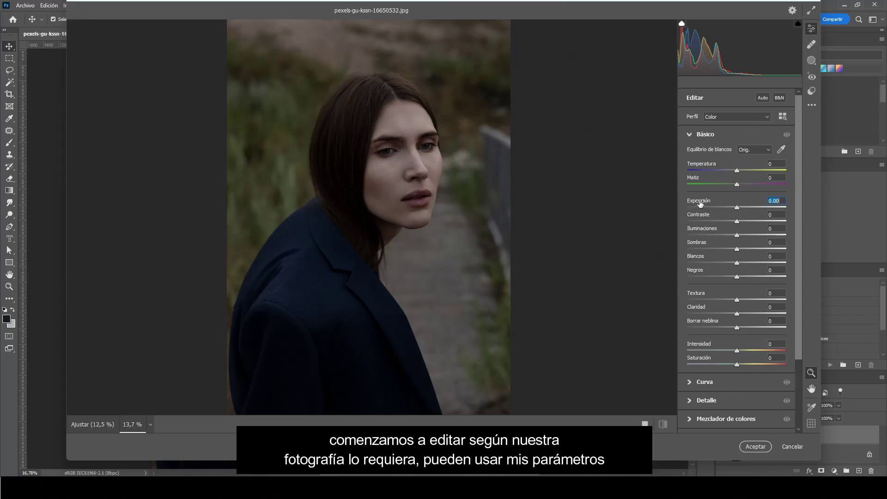
left_click_drag(702, 203, 709, 202)
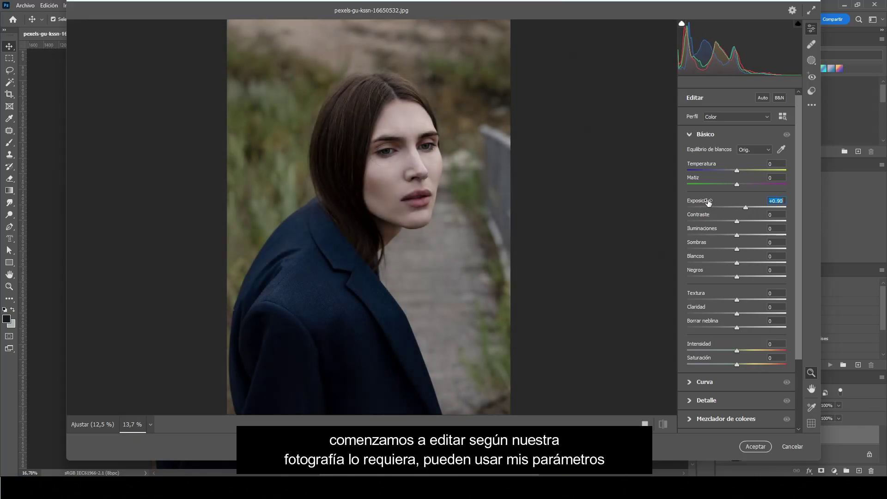
left_click_drag(705, 216, 693, 244)
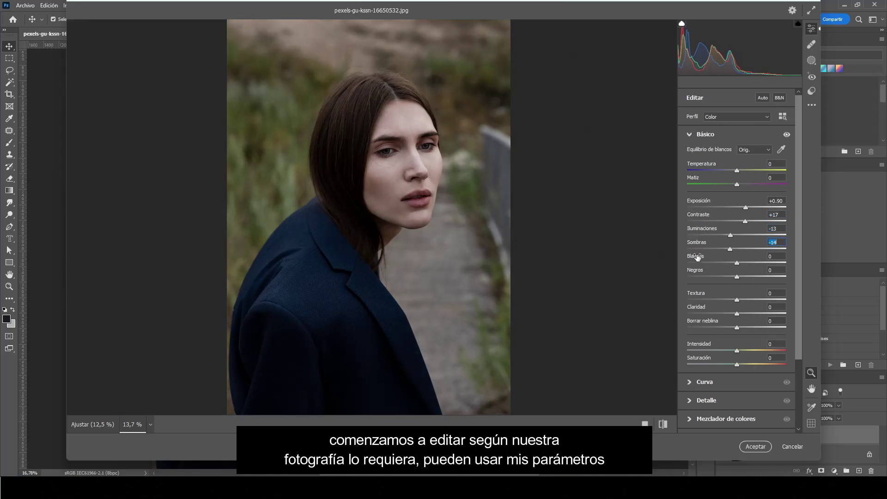
mouse_move(696, 257)
left_mouse_down()
mouse_move(680, 256)
mouse_move(710, 255)
left_mouse_up()
Step: Set texture to +20 and clarity to +6, and adjust the temperature slider
scroll(343, 155, "up", 2)
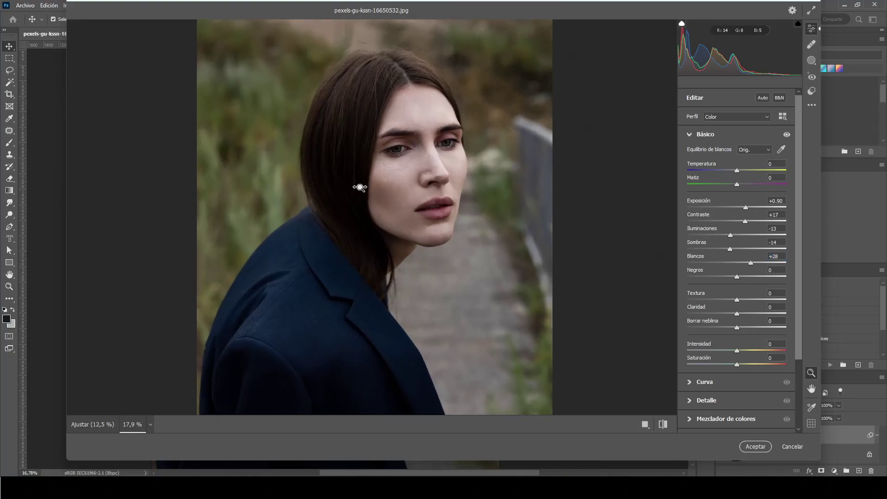
scroll(359, 184, "up", 1)
scroll(360, 232, "up", 2)
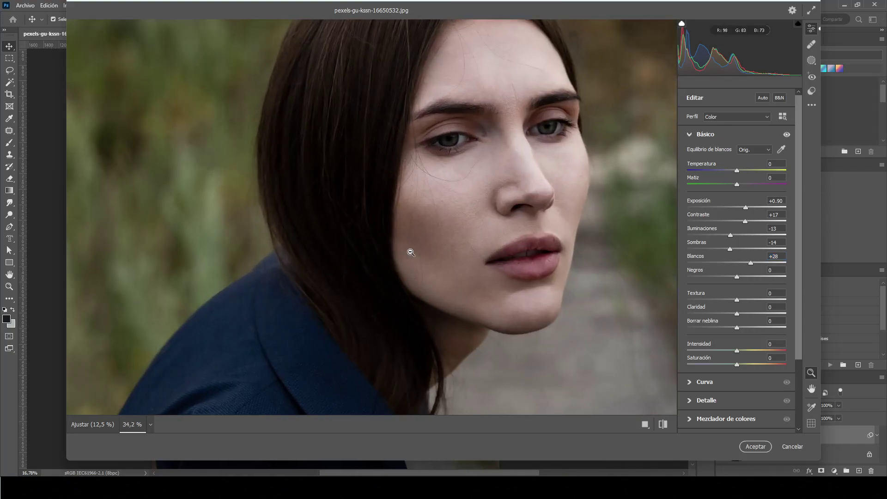
left_click_drag(697, 297, 706, 296)
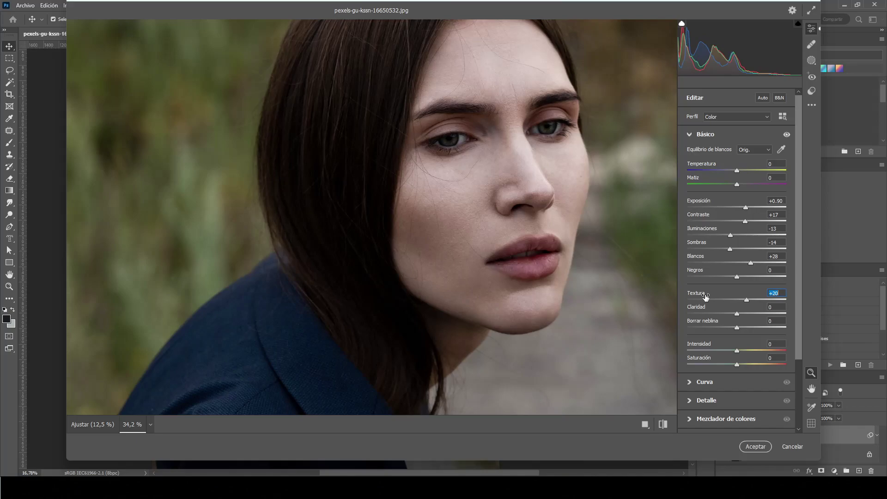
left_click_drag(701, 309, 703, 309)
left_click_drag(702, 166, 702, 167)
Step: Reset temperature to 0 and set Efectos Granulado (grain) to 27
type("0")
left_click(689, 135)
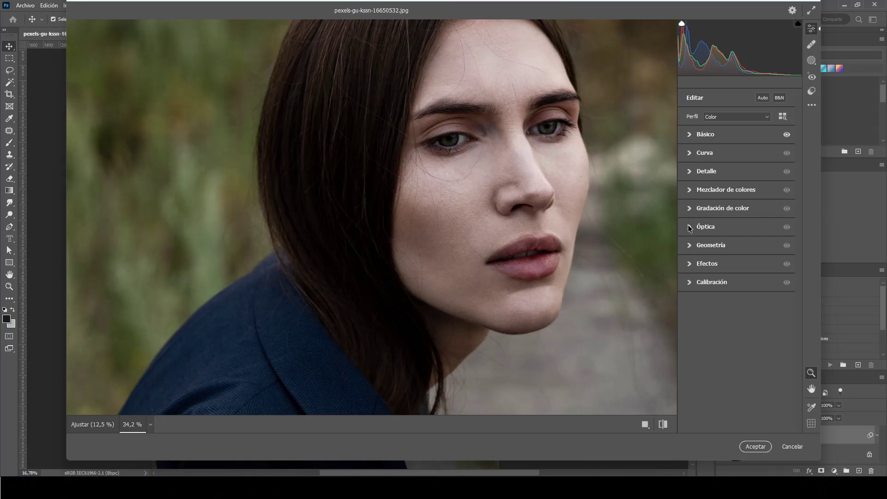
left_click(689, 264)
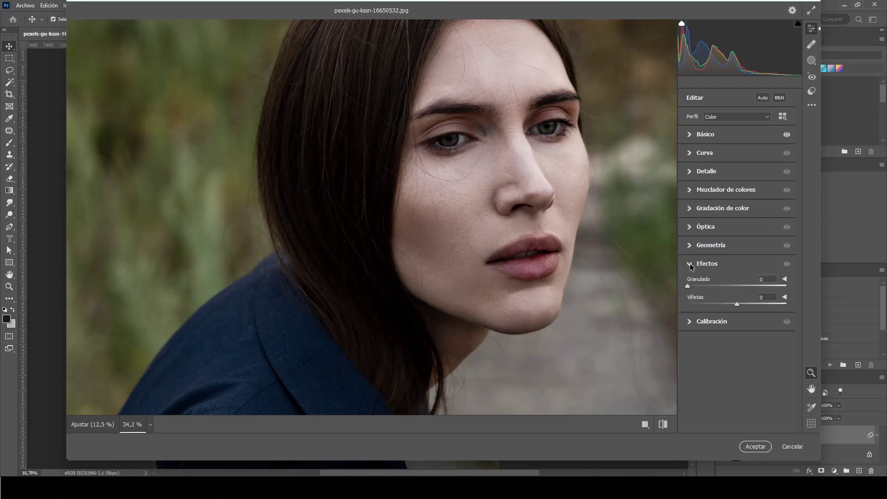
left_click_drag(695, 280, 707, 278)
Step: Compare the edit against the defaults with the before/after toggle, then zoom in on the face
left_click(663, 424)
left_click(662, 424)
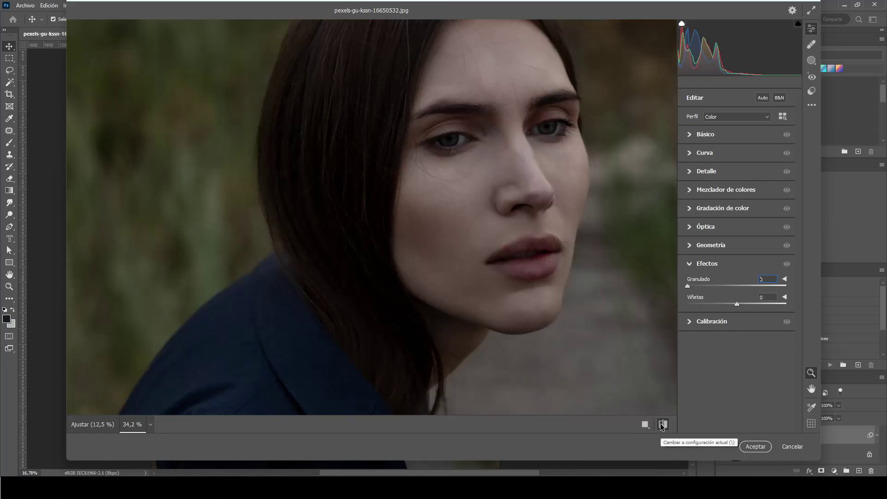
left_click(662, 424)
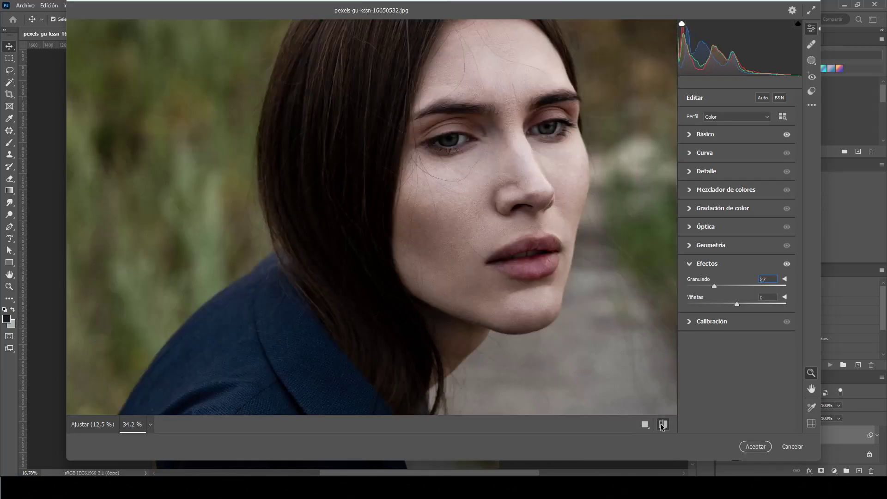
left_click(662, 424)
left_click(658, 403, "alt")
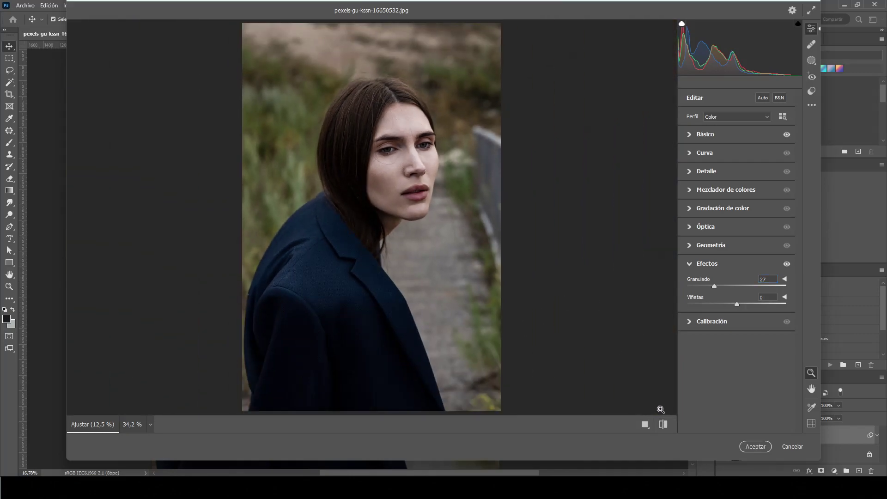
left_click(664, 424)
left_click(667, 425)
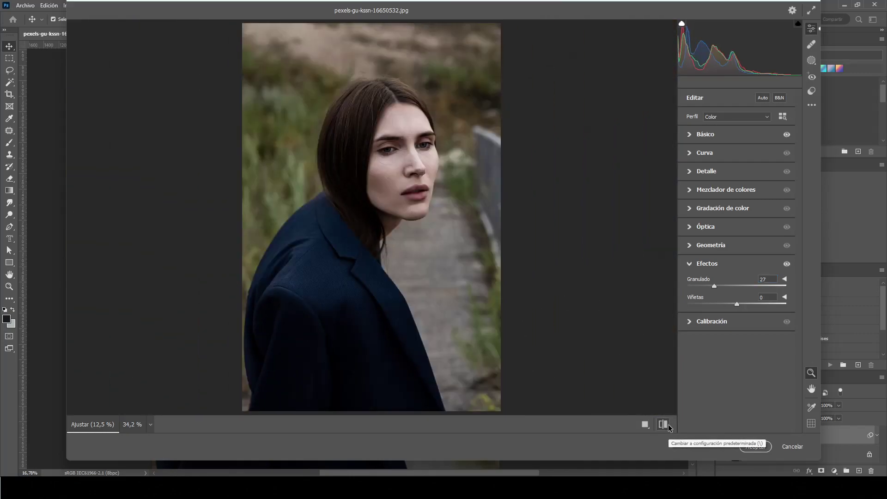
left_click(668, 426)
left_click(668, 426)
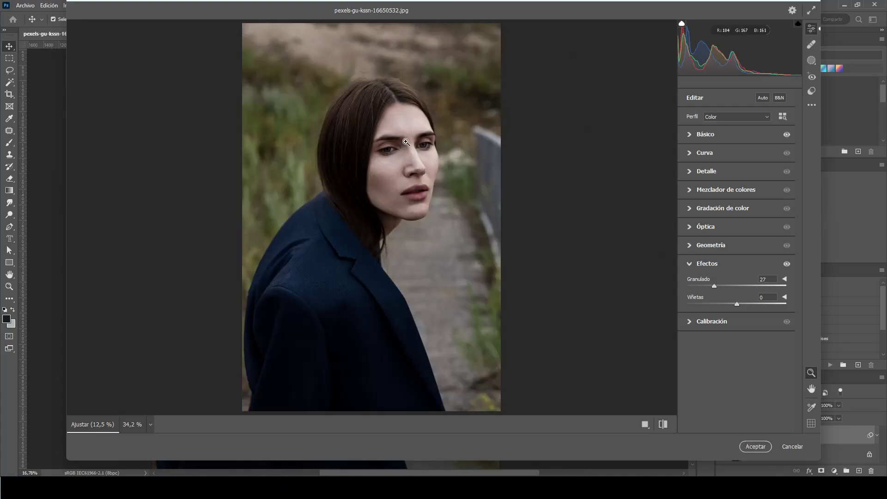
mouse_move(509, 306)
left_mouse_down()
mouse_move(442, 250)
mouse_move(469, 295)
left_mouse_up()
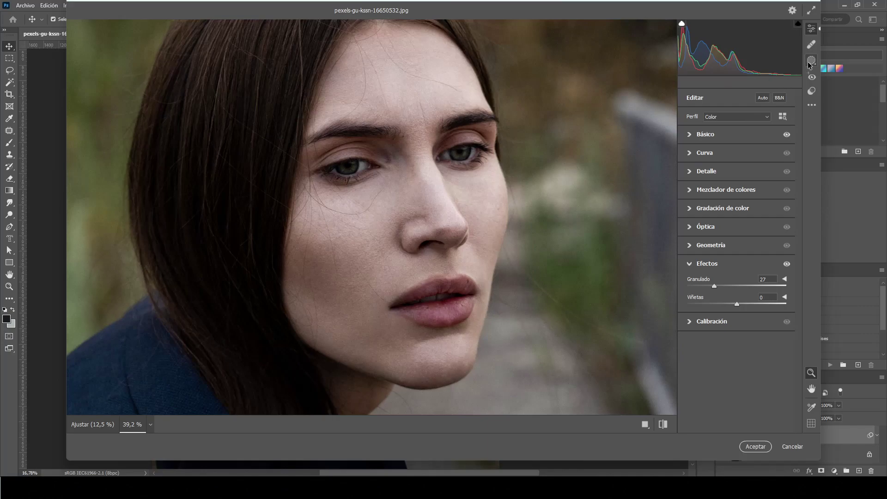
Step: Add a person mask on Piel facial and Piel corporal with Exposición -0.35, checking before/after
left_click(810, 61)
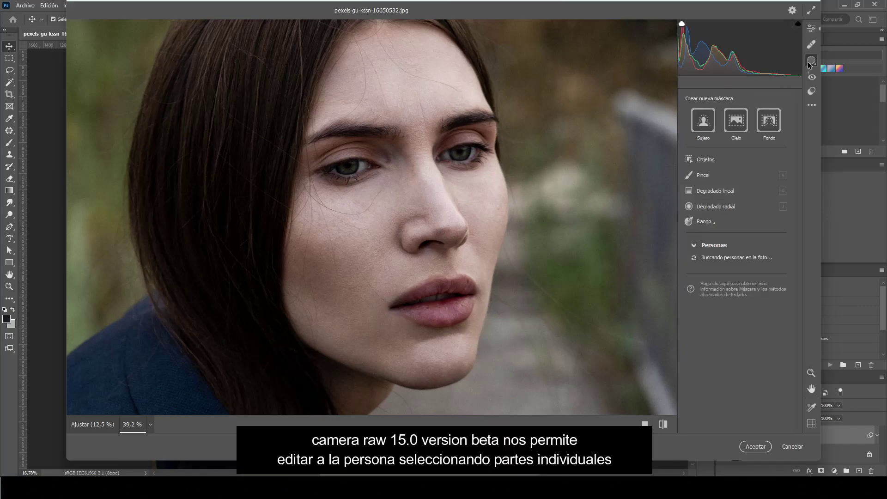
left_click(698, 268)
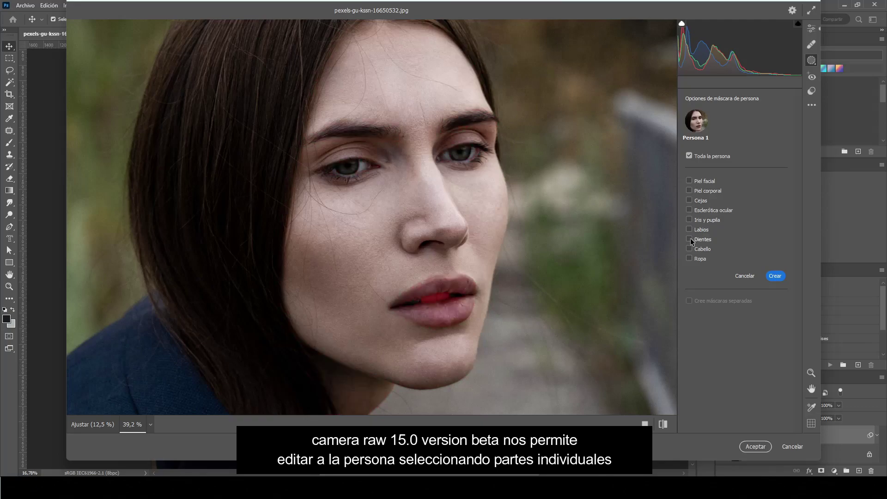
left_click(690, 181)
left_click(775, 275)
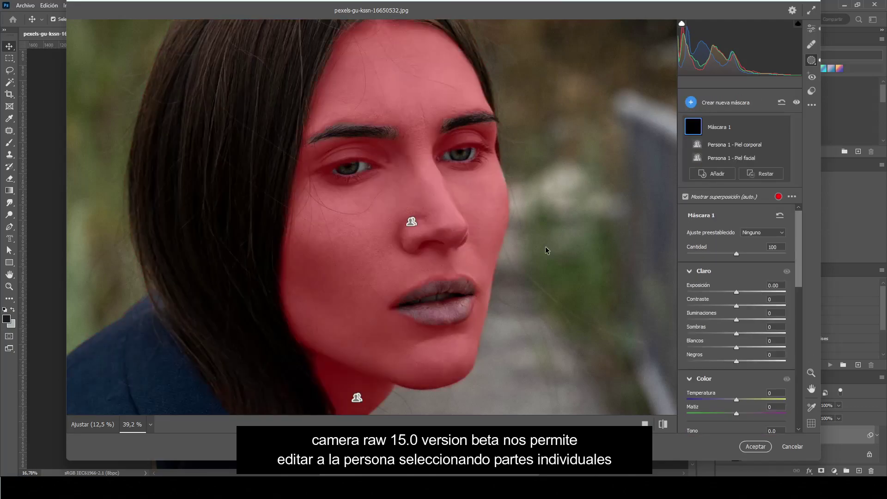
scroll(495, 262, "down", 2)
scroll(503, 264, "down", 2)
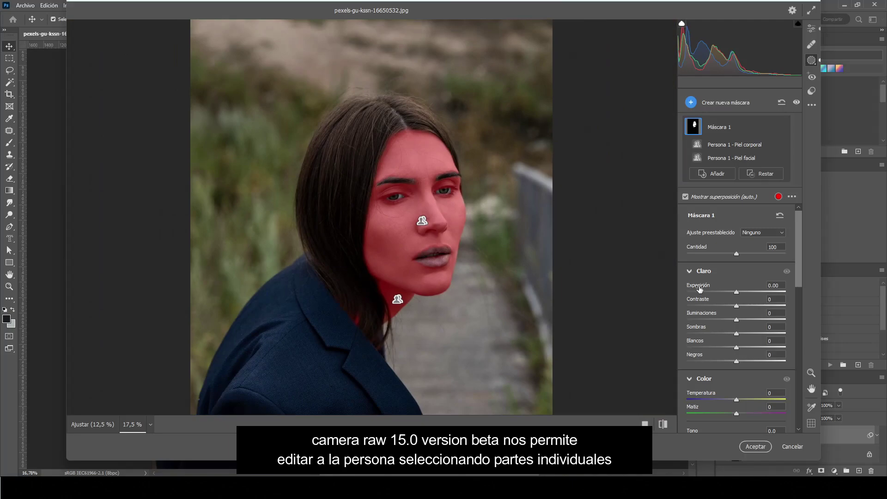
left_click_drag(699, 287, 698, 290)
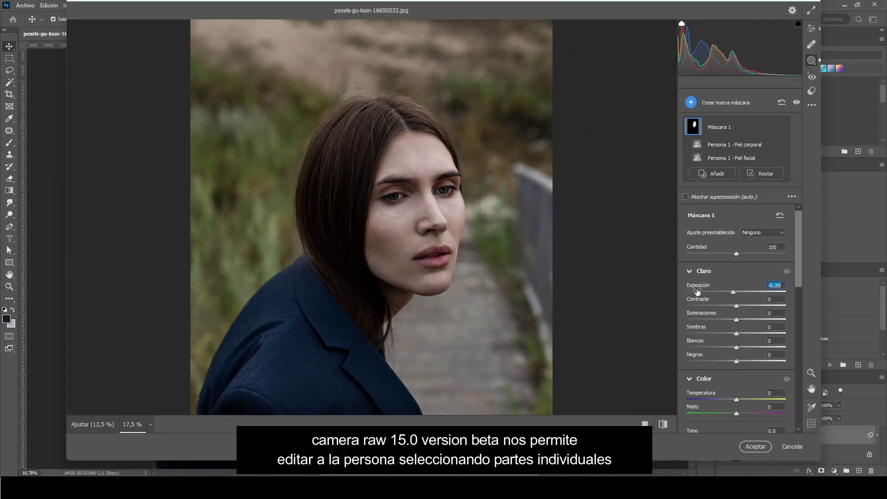
left_click(664, 426)
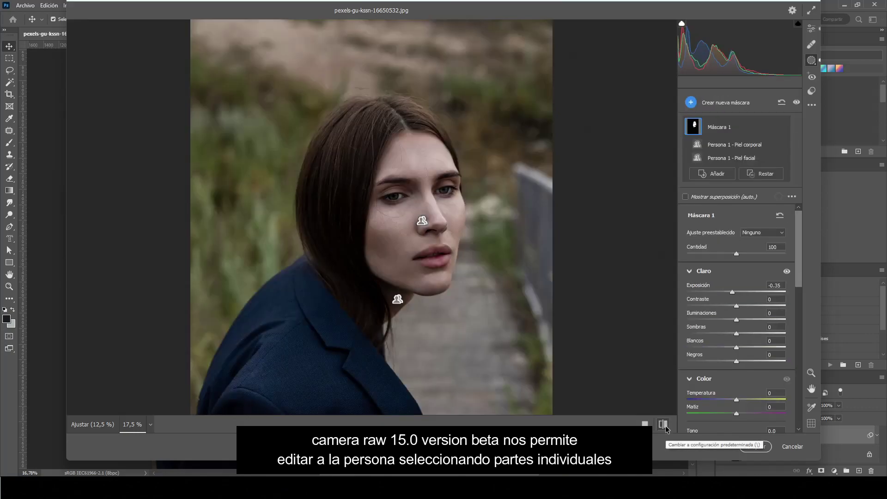
left_click(664, 426)
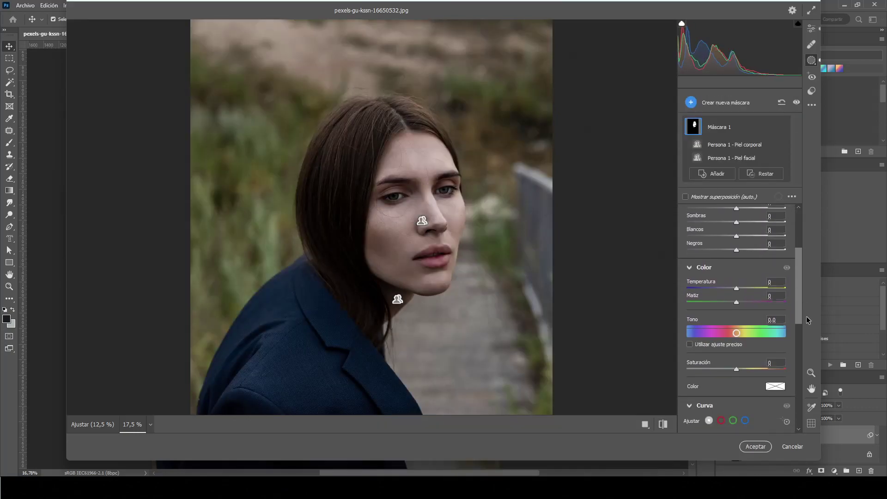
Step: Add a Cejas (eyebrows) person mask with Exposición -0.85 and compare before/after
left_click(725, 104)
left_click(772, 149)
left_click(689, 200)
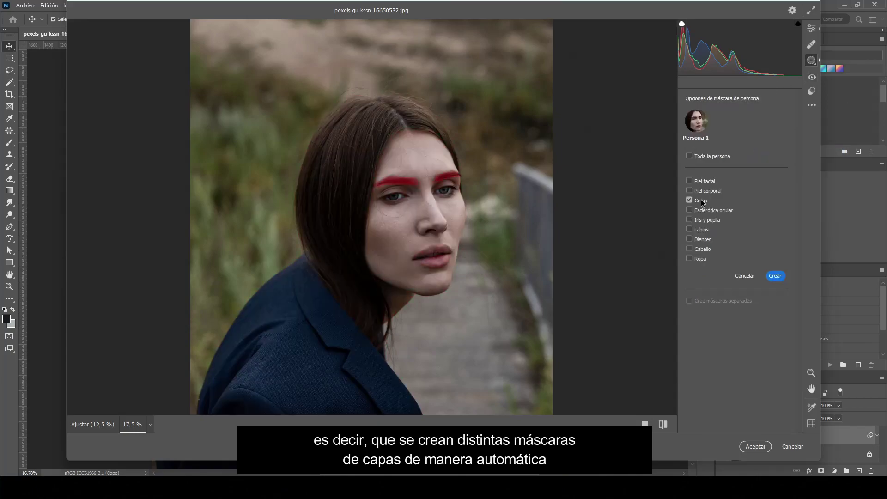
left_click(776, 276)
left_click_drag(705, 320, 698, 318)
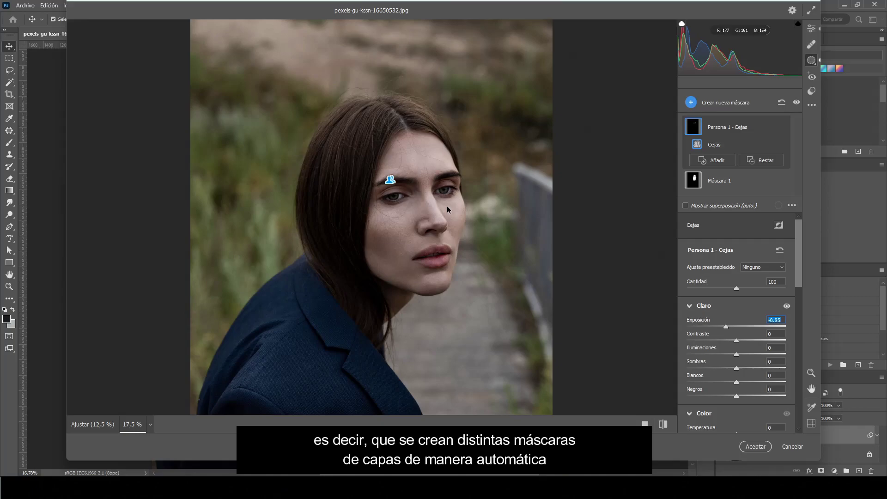
left_click(663, 424)
left_click(662, 424)
left_click(663, 424)
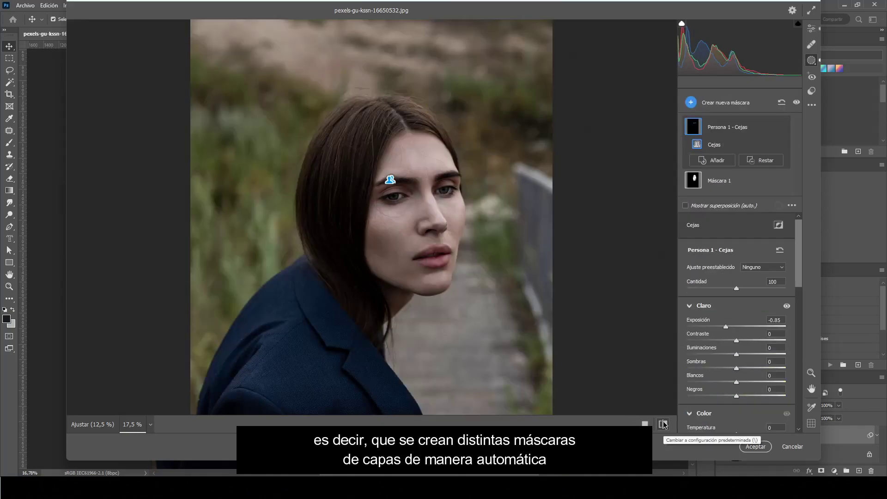
left_click(663, 424)
Step: Compare the skin mask's effect on and off, then ease Máscara 1's exposure to -0.10
left_click(782, 181)
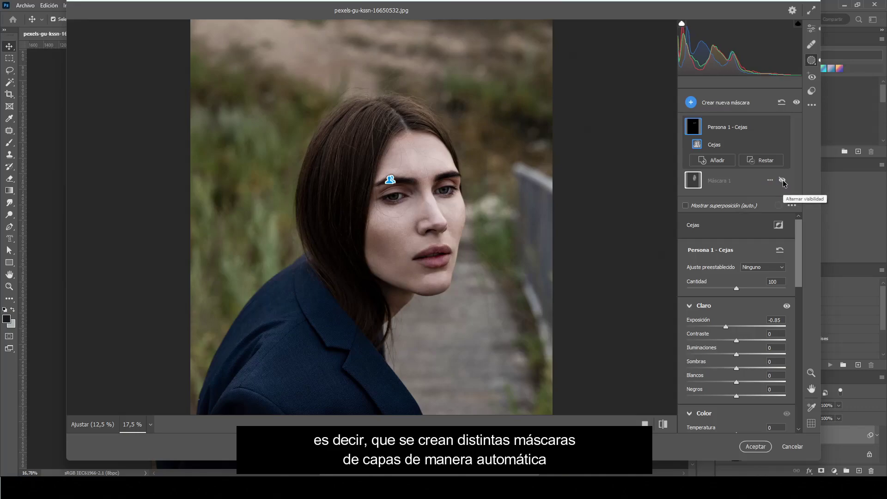
left_click(782, 181)
left_click(782, 181)
left_click(782, 181)
left_click(782, 180)
left_click(723, 181)
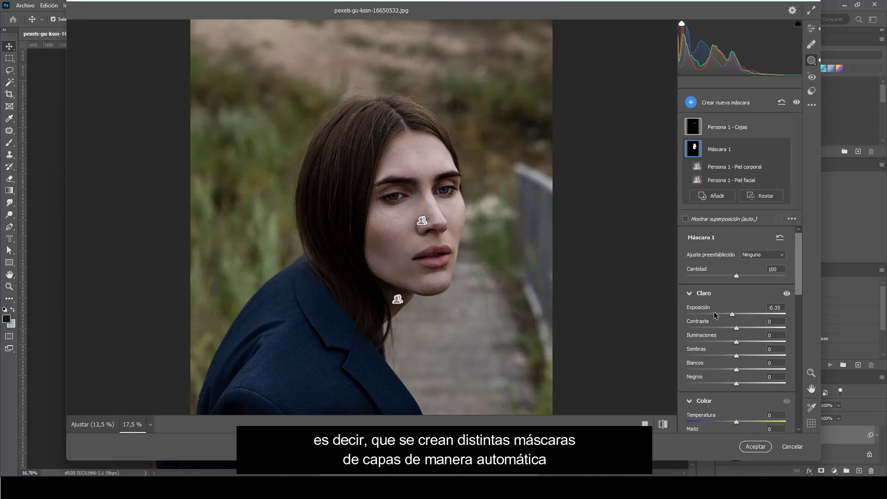
left_click_drag(697, 309, 703, 311)
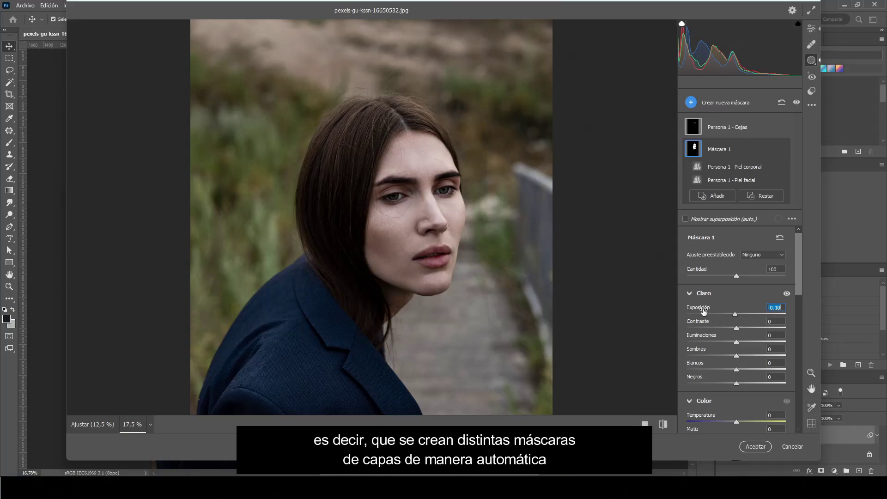
Step: Add an Iris y pupila person mask and raise its exposure to +1.05
left_click(723, 102)
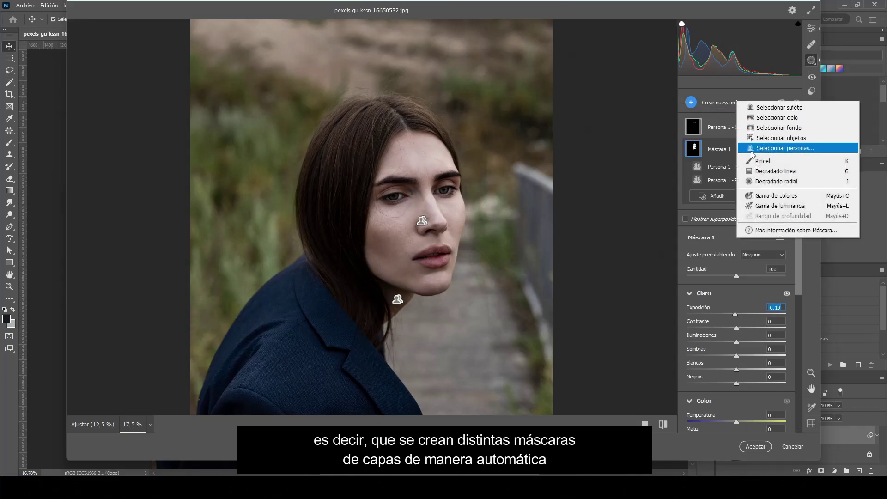
left_click(751, 144)
left_click(689, 156)
left_click(706, 220)
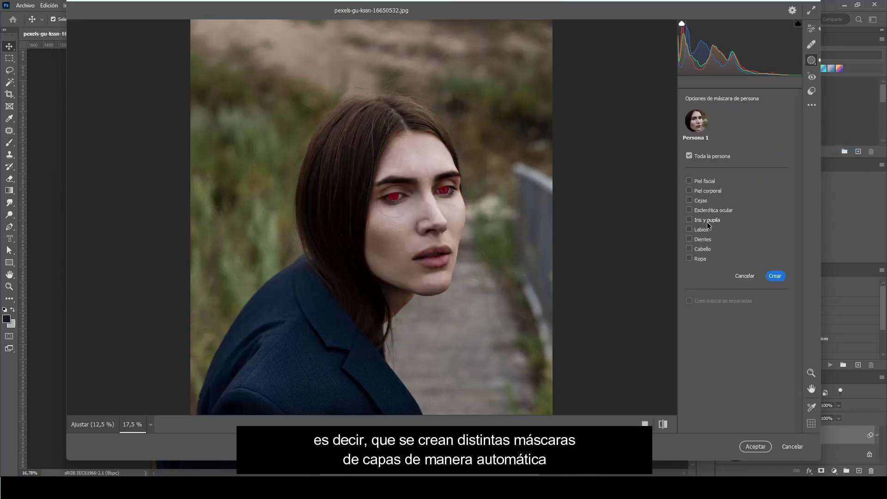
left_click(774, 276)
left_click_drag(707, 346, 715, 344)
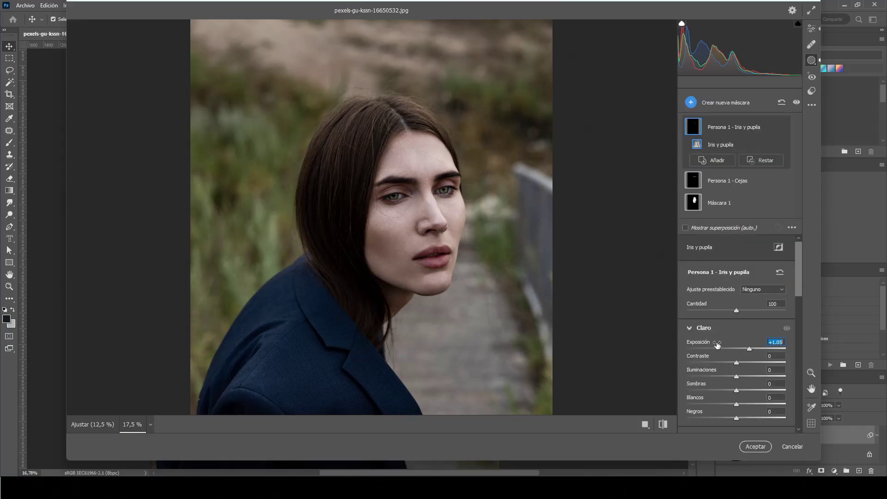
left_click(734, 107)
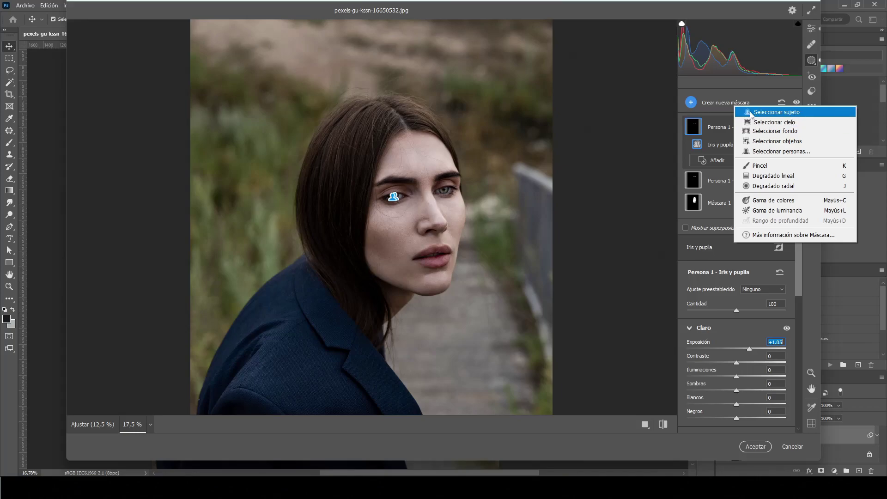
Step: Add a Cabello-only person mask with exposure -0.05 and compare before/after
left_click(769, 151)
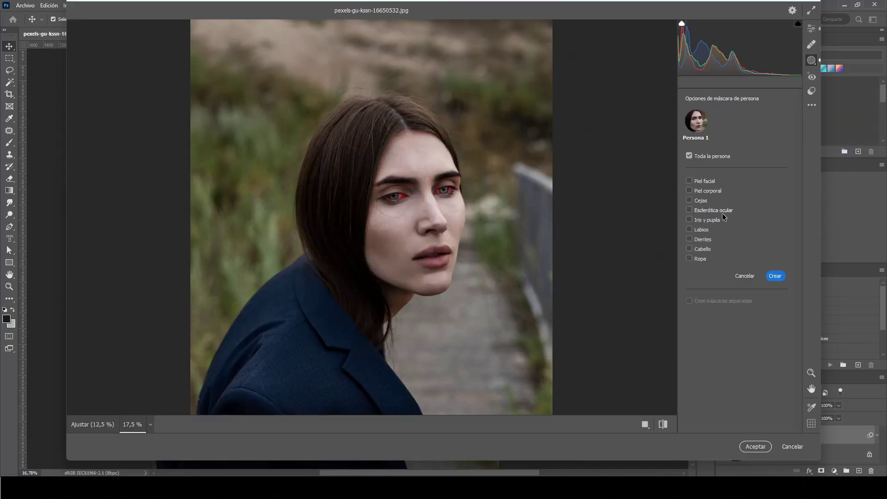
left_click(702, 250)
left_click(775, 275)
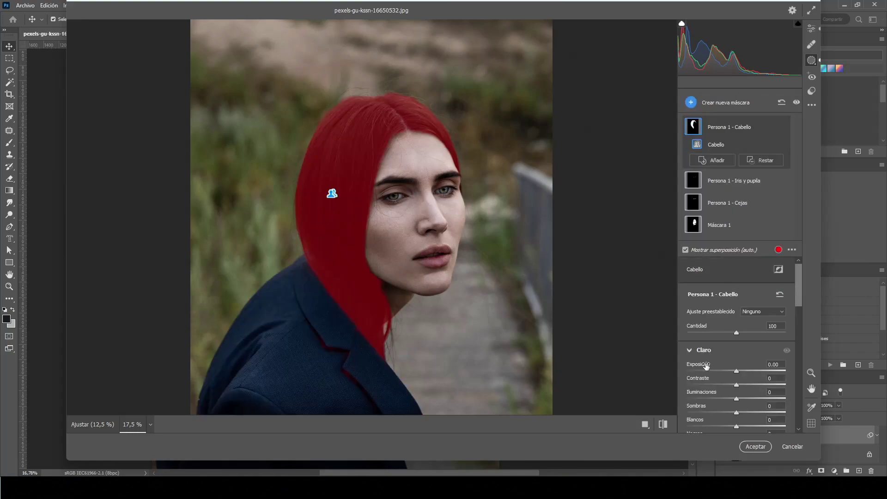
mouse_move(697, 364)
left_mouse_down()
mouse_move(687, 366)
mouse_move(704, 366)
left_mouse_up()
left_click(664, 425)
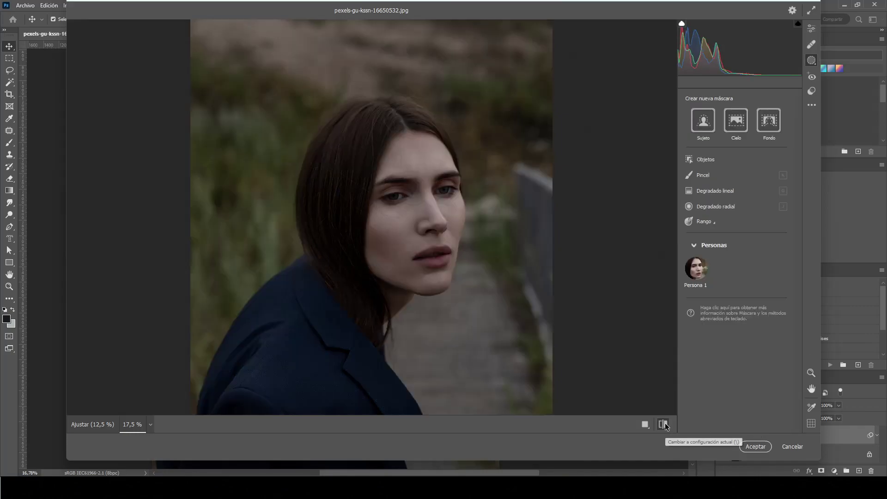
left_click(664, 425)
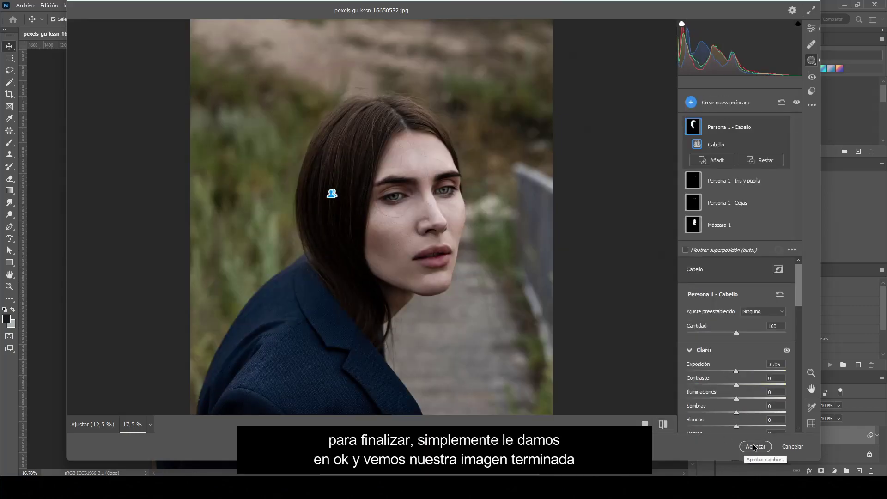
Step: Apply the Camera Raw edits with Aceptar, zoom in, and compare with the smart filter toggled
left_click(756, 446)
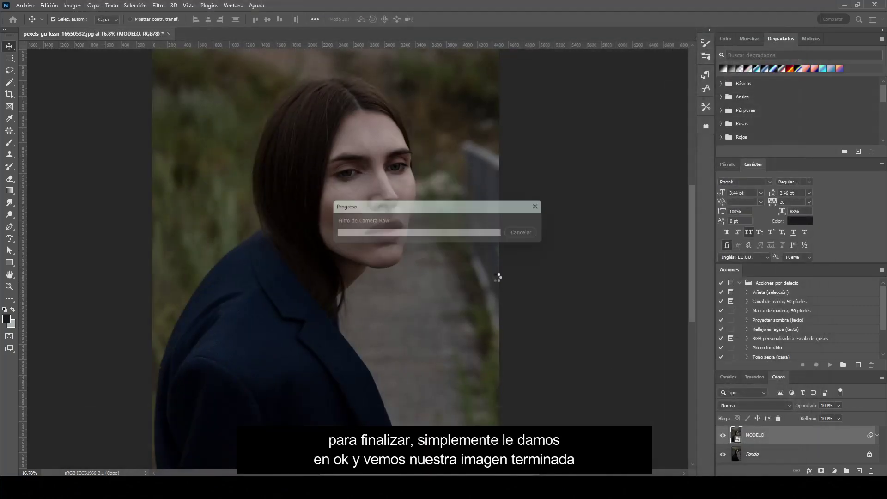
scroll(339, 140, "up", 2)
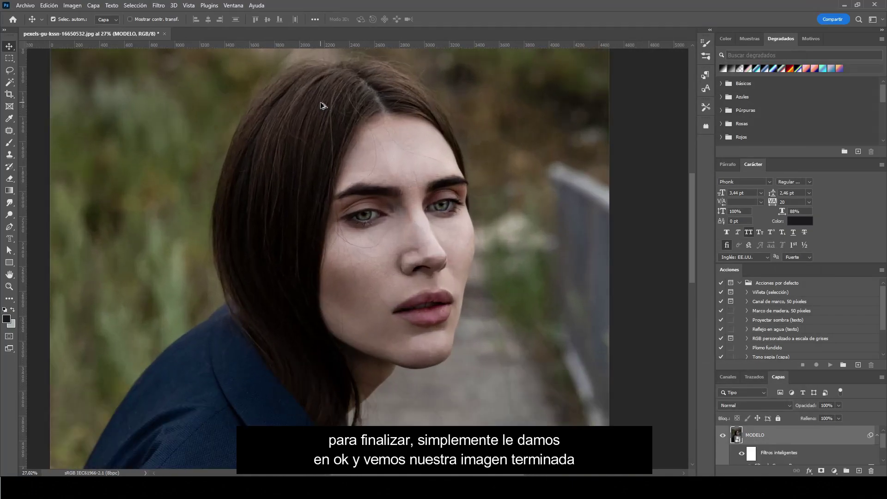
scroll(416, 247, "up", 2)
scroll(417, 247, "up", 1)
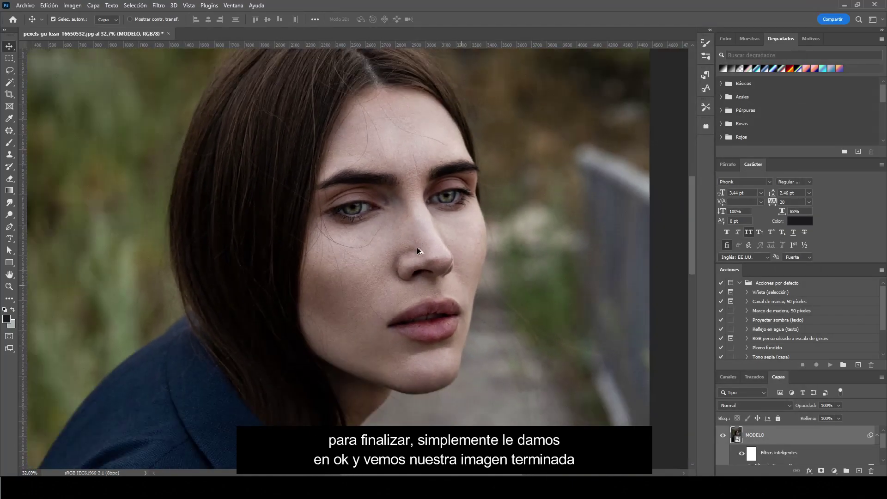
left_click(741, 454)
left_click(741, 453)
left_click(741, 454)
Step: Pan across the portrait and toggle Filtros inteligentes for a final before/after check
scroll(630, 371, "left", 2)
scroll(631, 371, "left", 1)
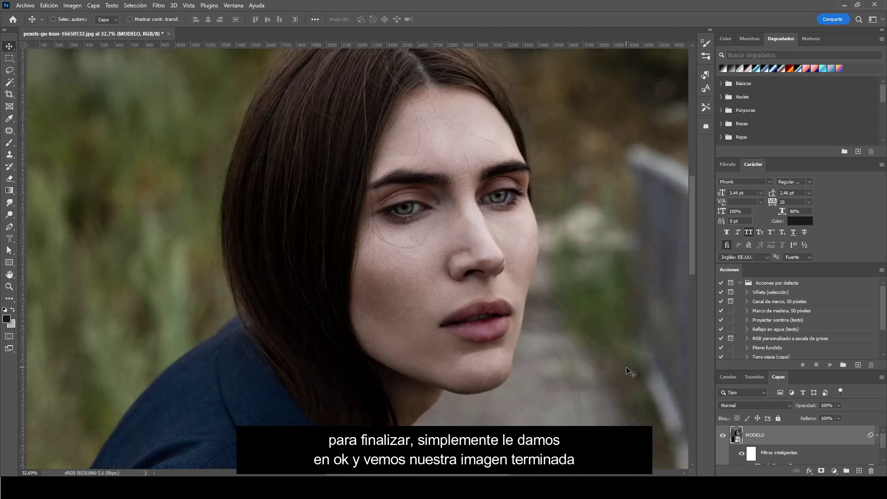
left_click(742, 453)
left_click(741, 453)
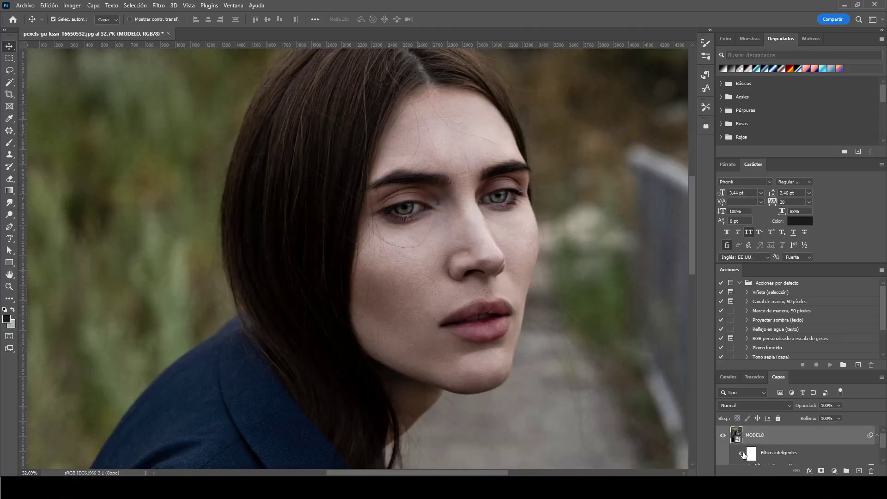
left_click(742, 454)
left_click(742, 454)
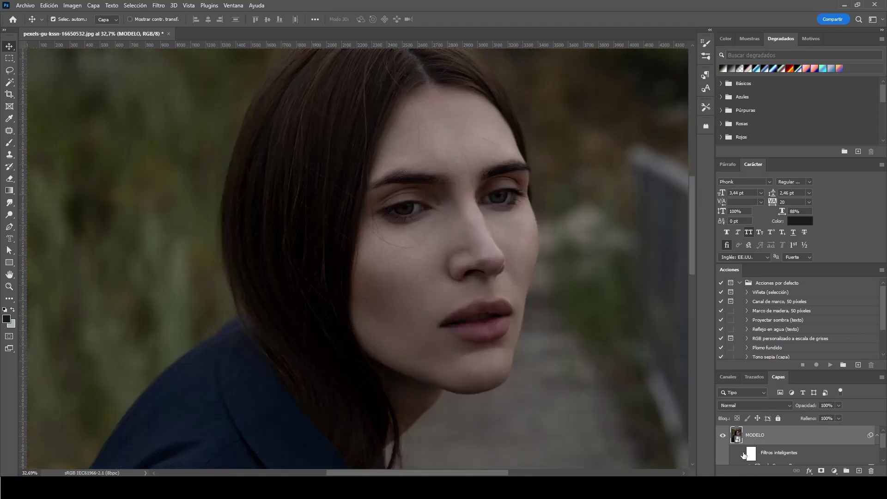
left_click(743, 455)
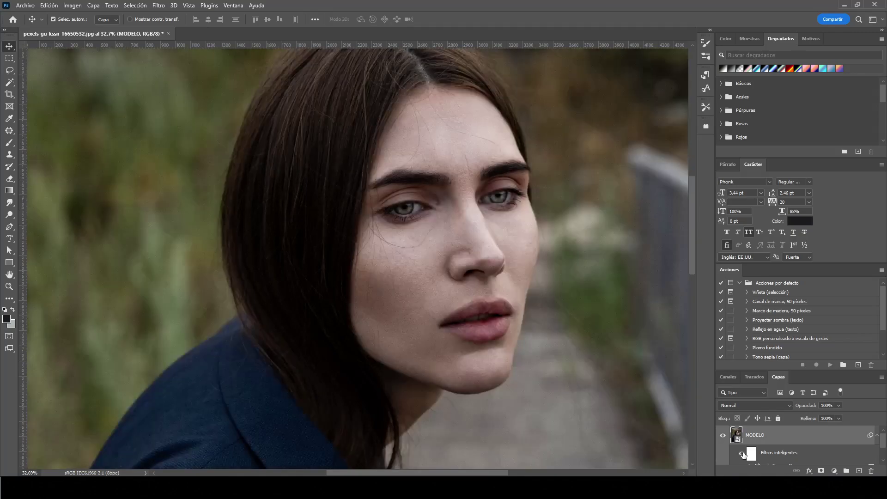